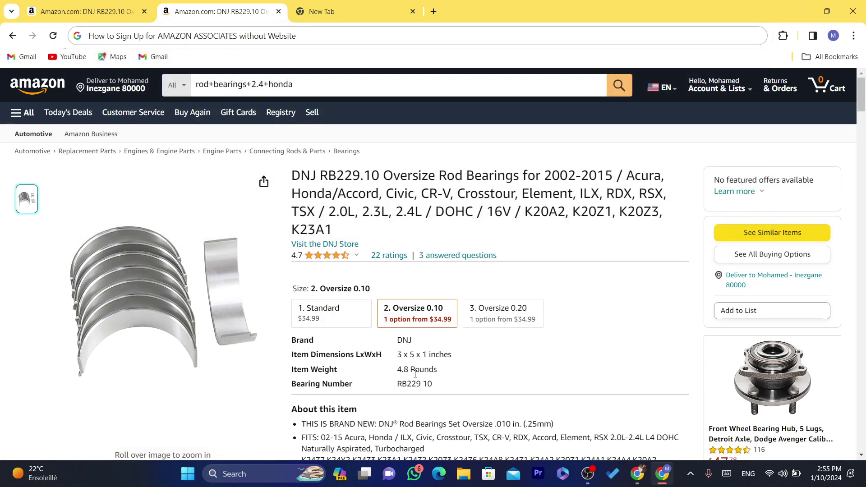
Search Google for amazon associates in the empty tab and open the Amazon.com Associates Central site.
left_click(352, 12)
left_click(280, 37)
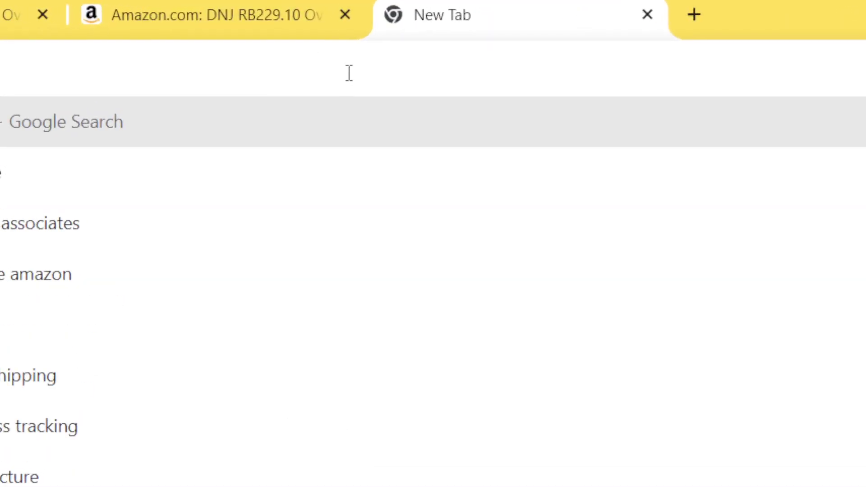
type("ama")
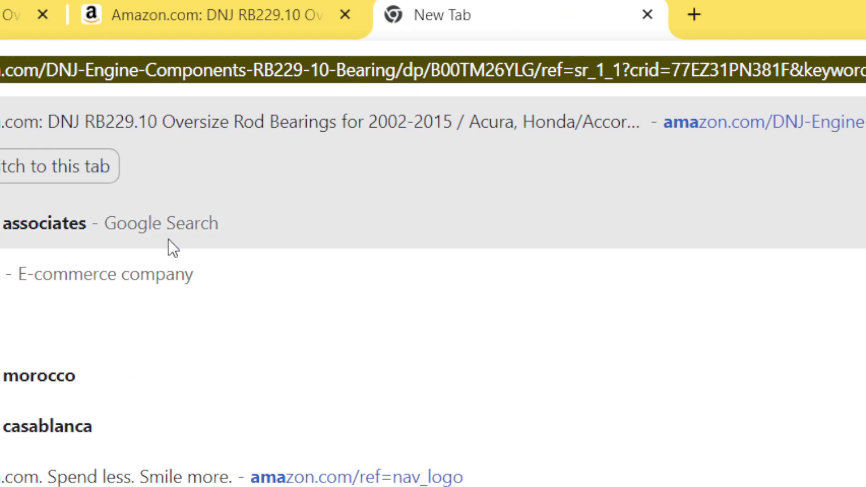
left_click(157, 250)
left_click(149, 224)
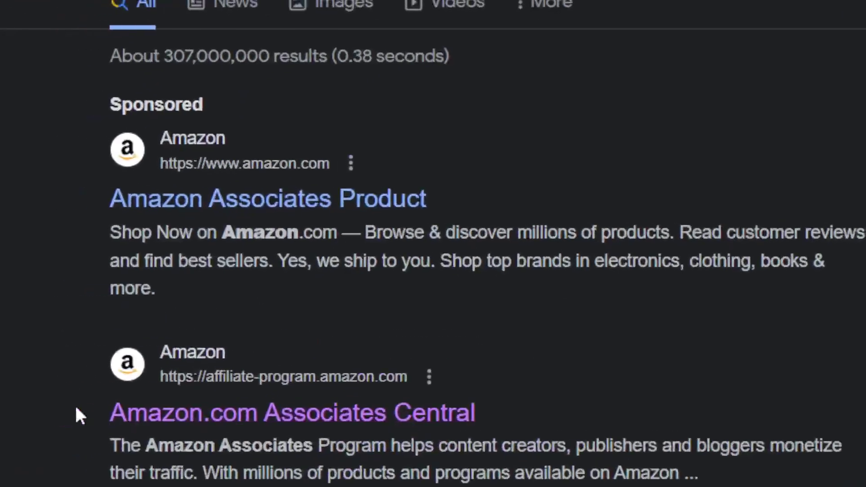
left_click(261, 414)
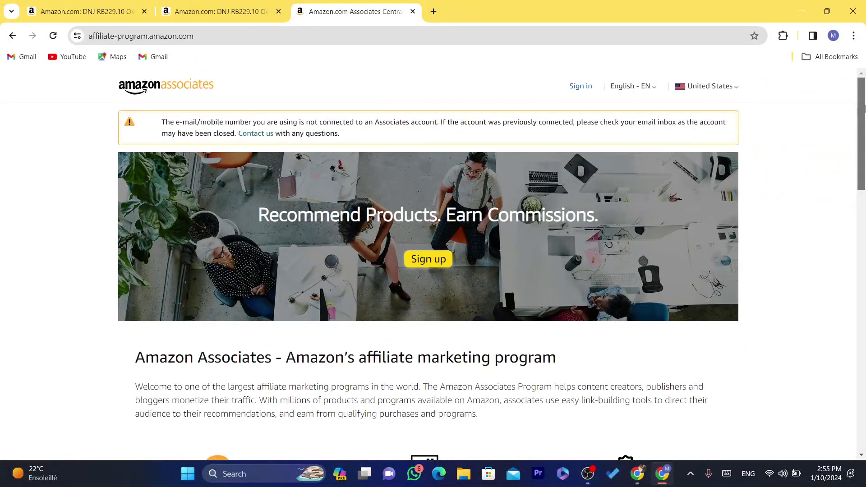
Look over the Amazon Associates landing page and start the sign-up for a new account.
scroll(865, 107, "down", 5)
scroll(865, 107, "up", 5)
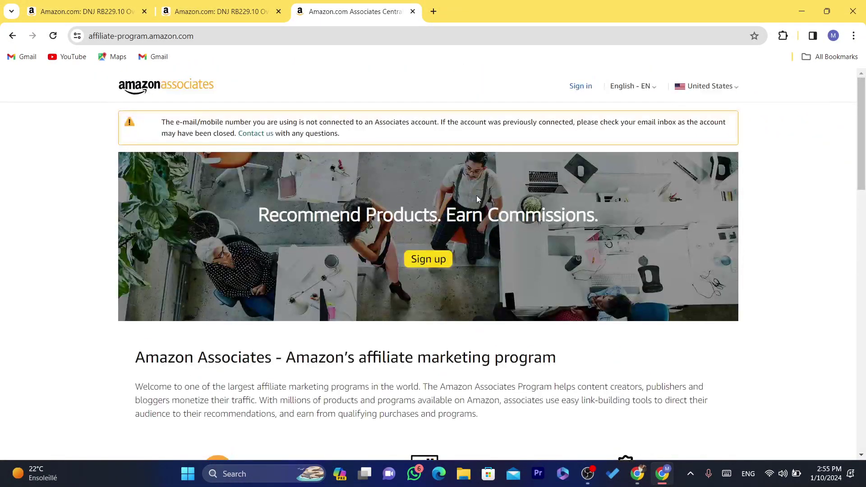
scroll(865, 175, "down", 4)
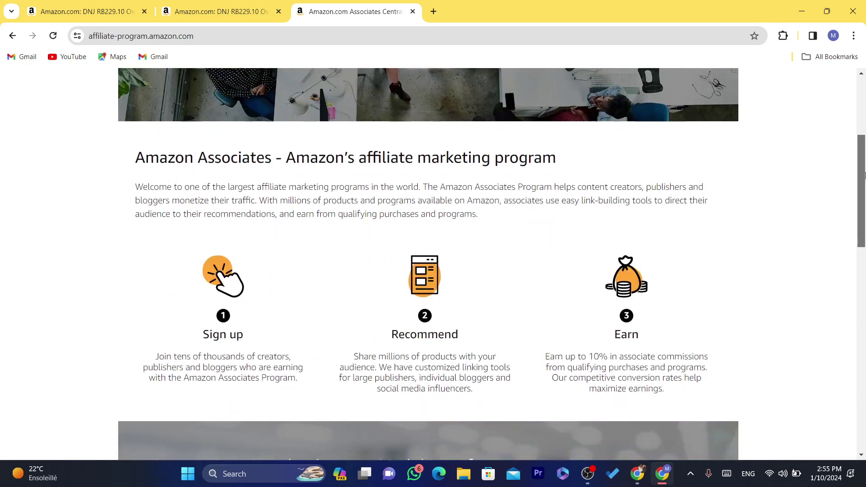
scroll(864, 175, "up", 4)
triple_click(349, 132)
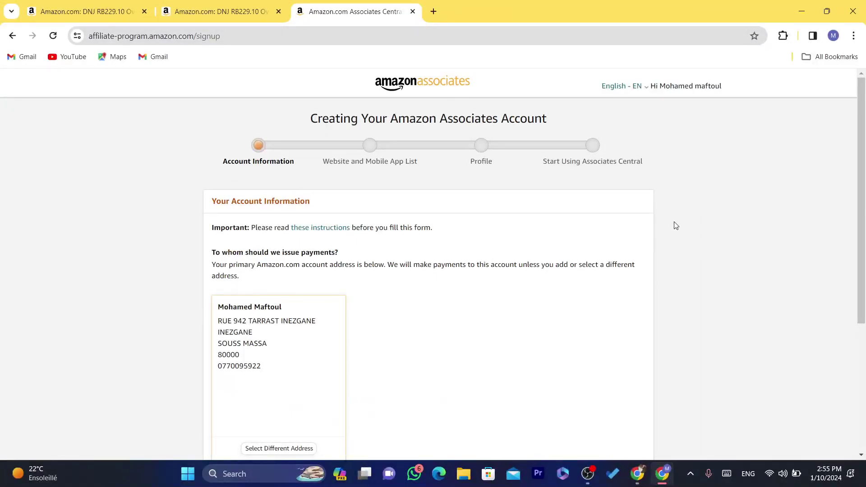
Check the payee address, keep the listed payee as main contact, and continue to the website and mobile app list.
scroll(410, 228, "down", 2)
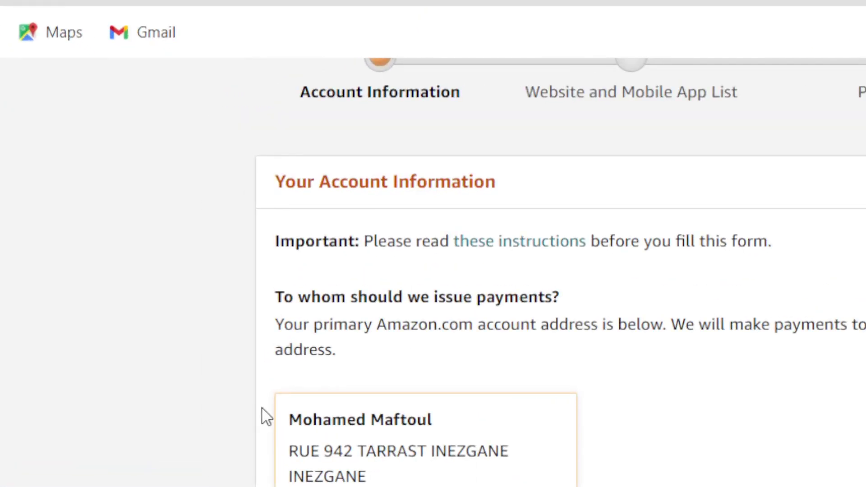
left_click_drag(266, 415, 466, 422)
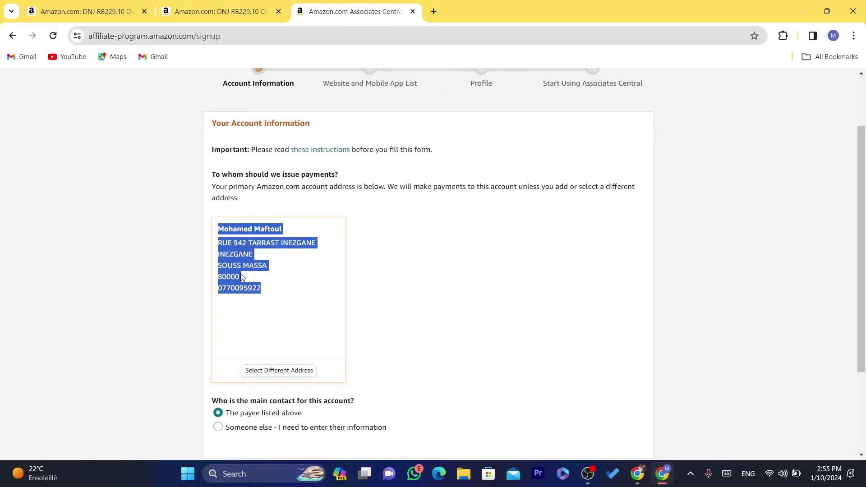
left_click(217, 218)
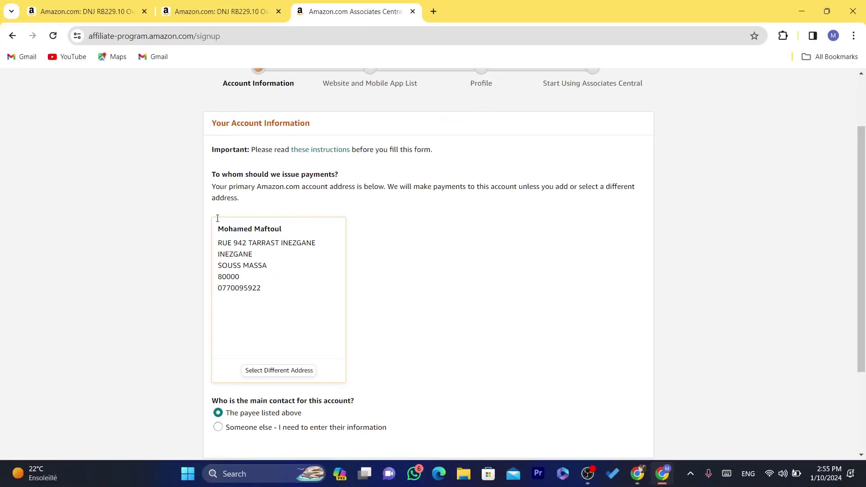
left_click_drag(216, 218, 269, 296)
left_click(282, 310)
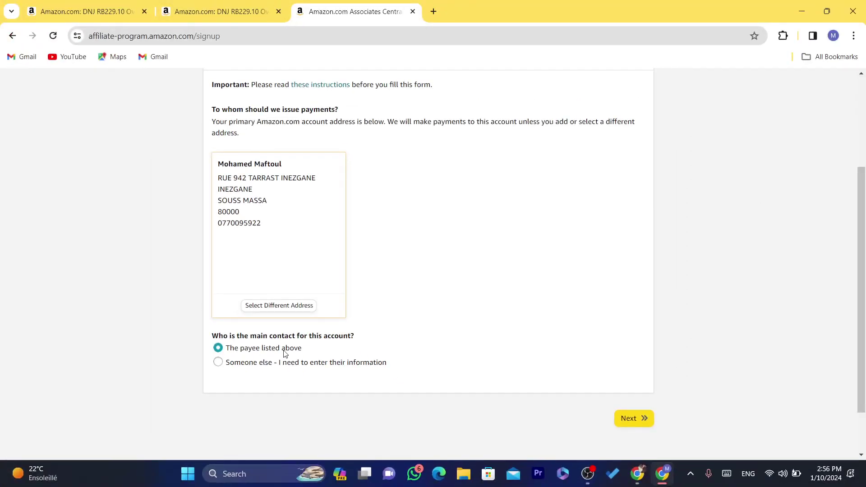
left_click(638, 426)
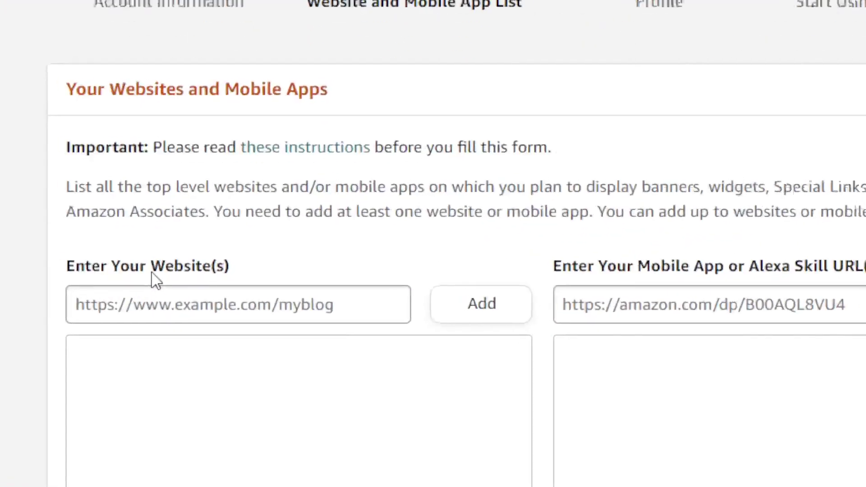
Read the instructions on which websites and mobile apps to list, including the mention of Special Links.
left_click(117, 311)
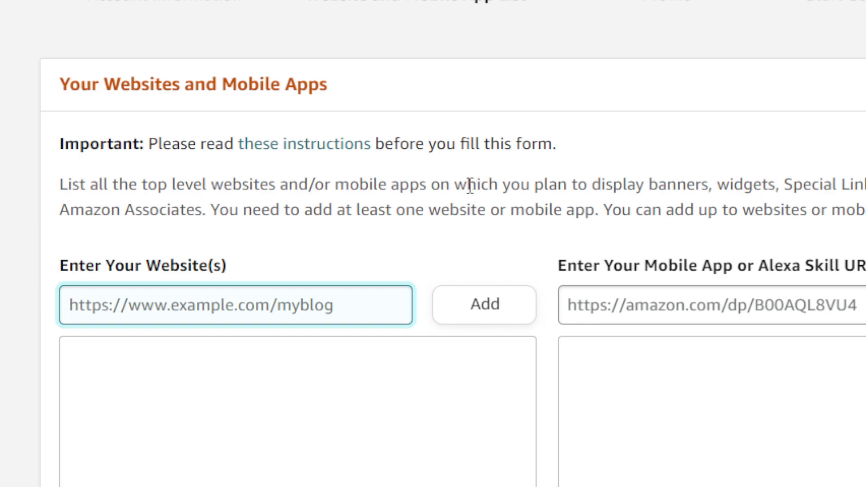
left_click_drag(709, 184, 865, 199)
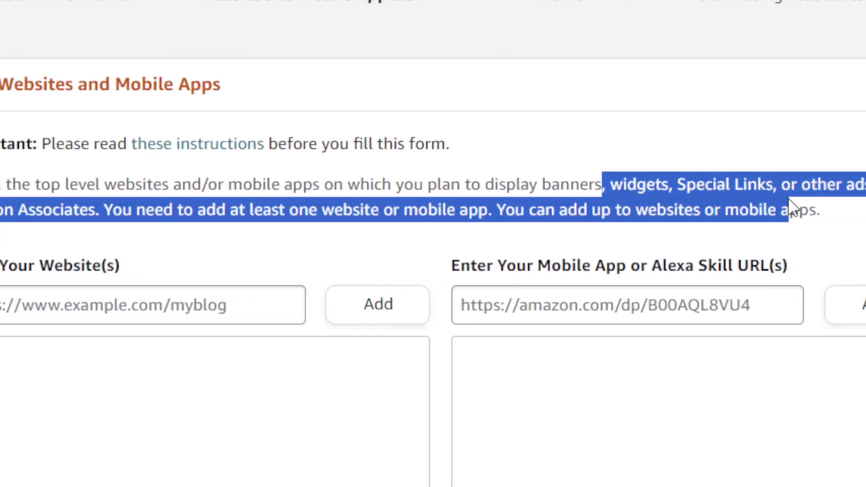
left_click_drag(789, 197, 774, 184)
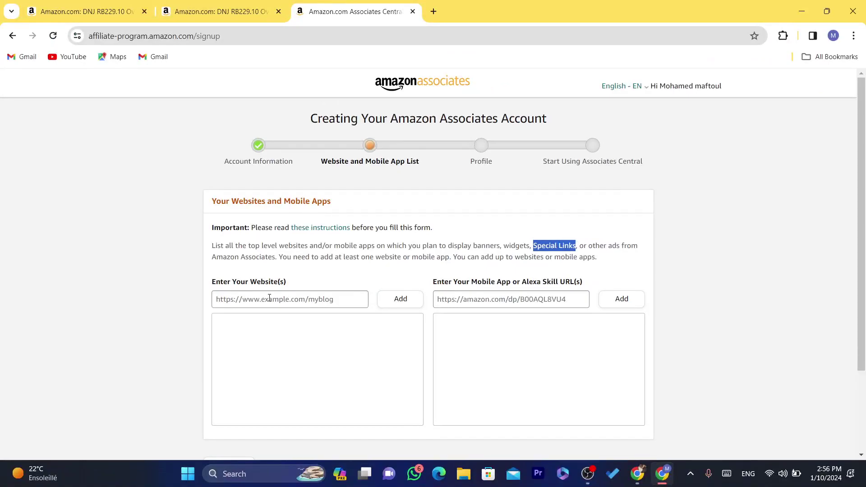
left_click(269, 298)
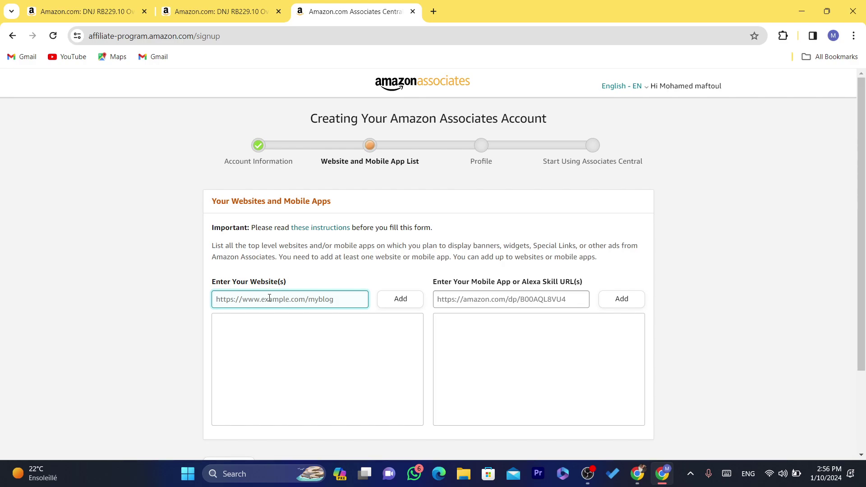
Open YouTube in a new tab and search for the channel by its handle.
left_click(433, 12)
left_click(304, 306)
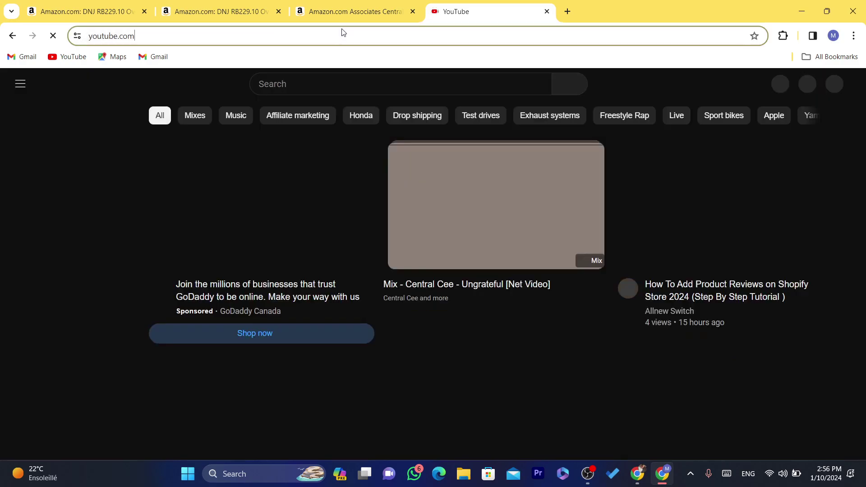
left_click(338, 35)
left_click(294, 81)
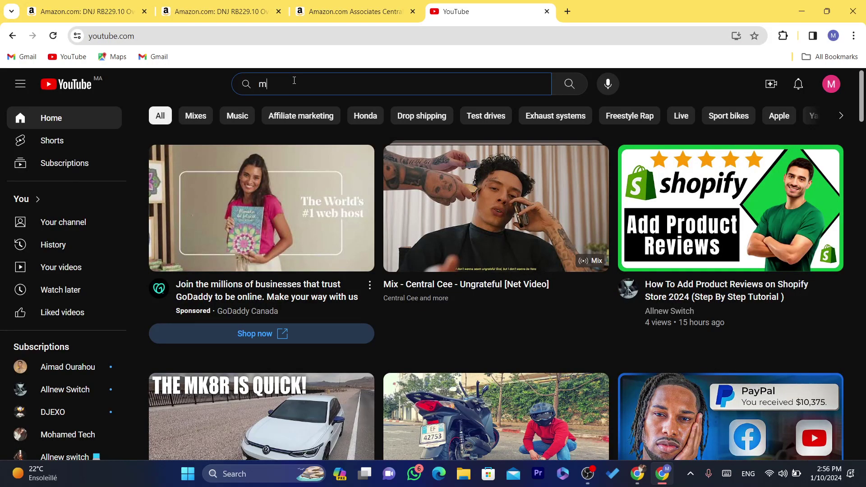
type("mohamed h")
type("how")
key("Return")
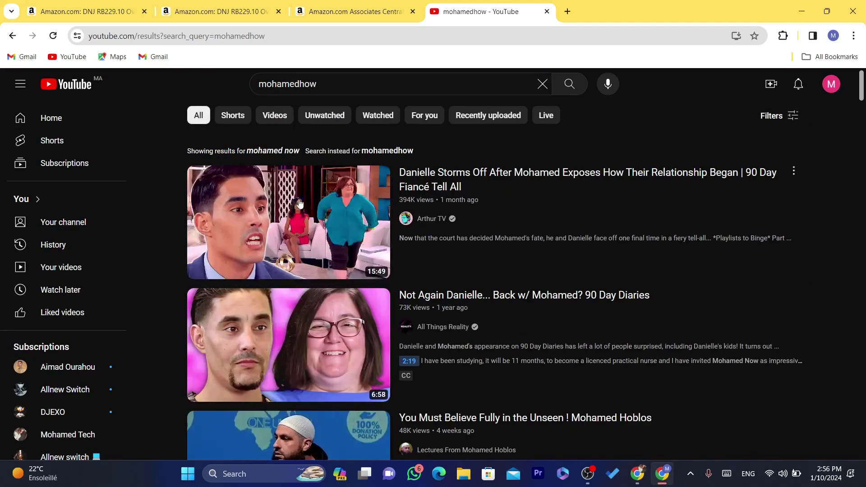
Narrow the YouTube channel search by adding the word shopify to the query.
left_click(348, 89)
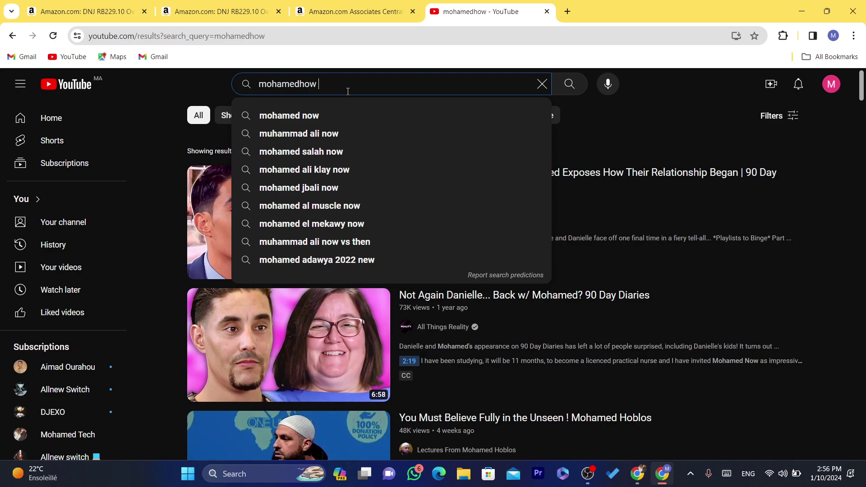
type("shopify")
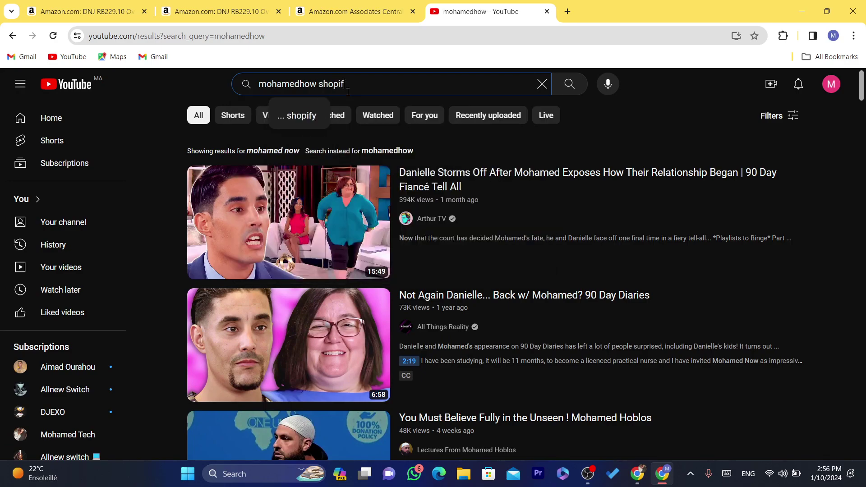
key("Return")
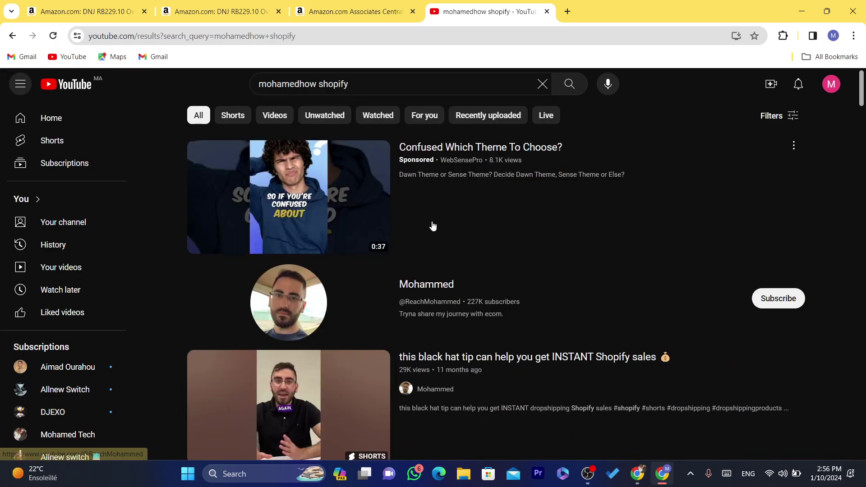
Find a video by Allnew switch in the search results and open that channel's Videos page.
scroll(861, 169, "down", 20)
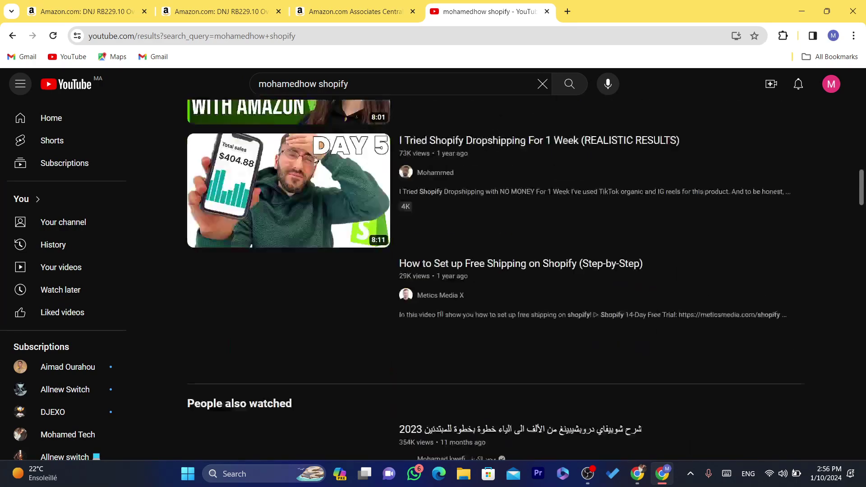
scroll(862, 168, "up", 7)
scroll(862, 169, "down", 8)
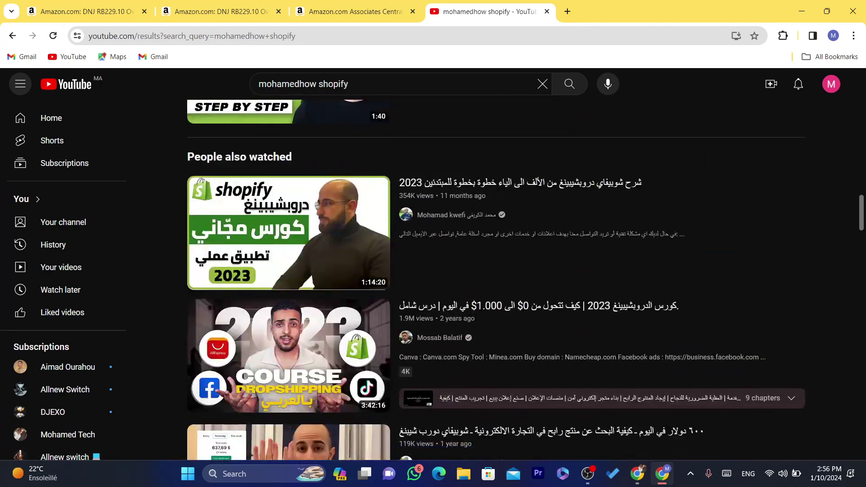
scroll(865, 171, "down", 12)
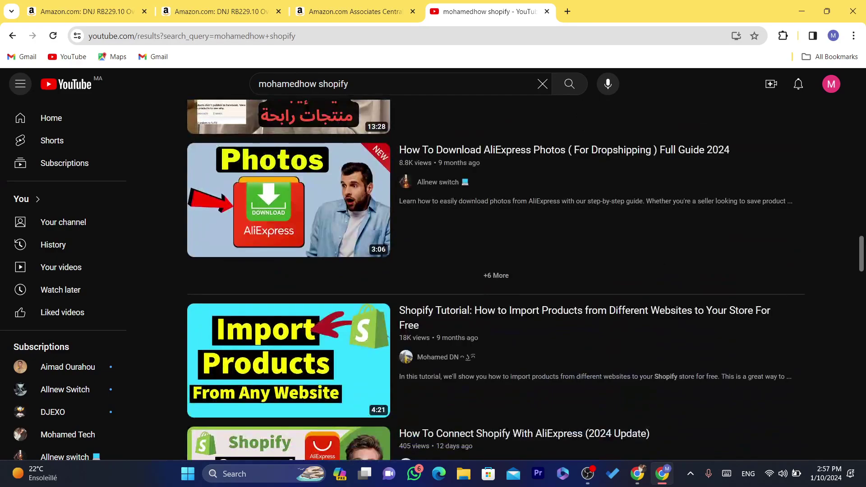
left_click(437, 183)
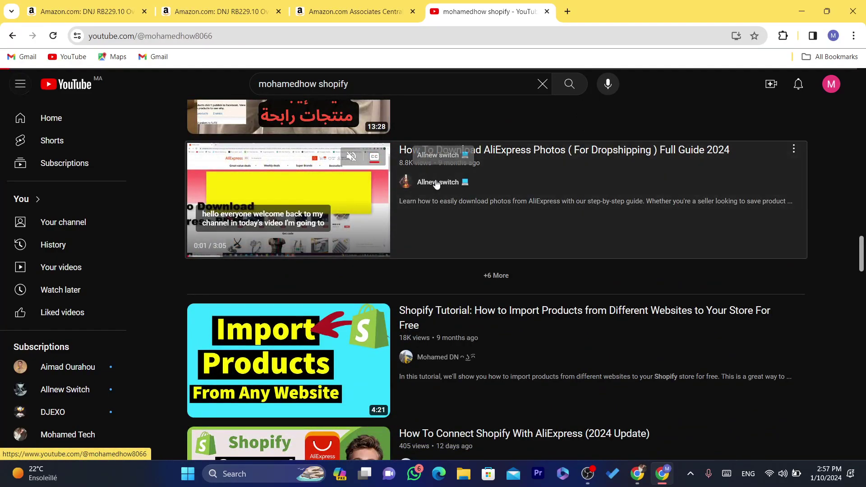
left_click(248, 322)
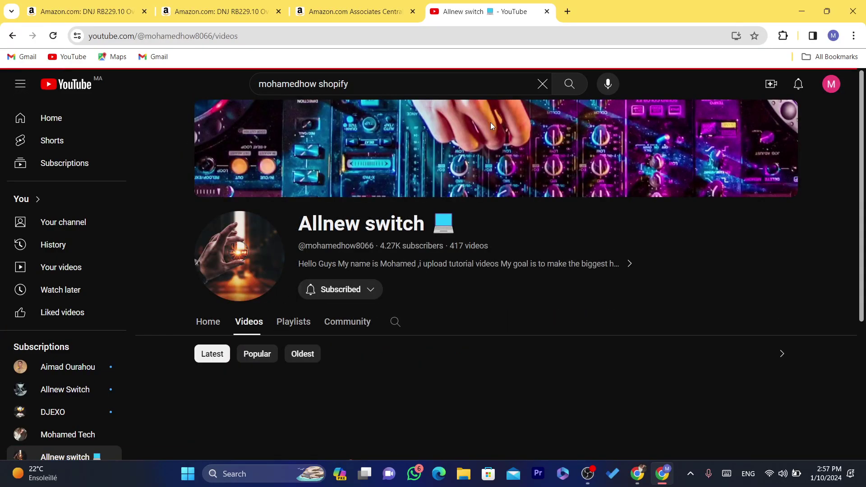
Copy the full web address of the Allnew switch channel's Videos page.
left_click(422, 40)
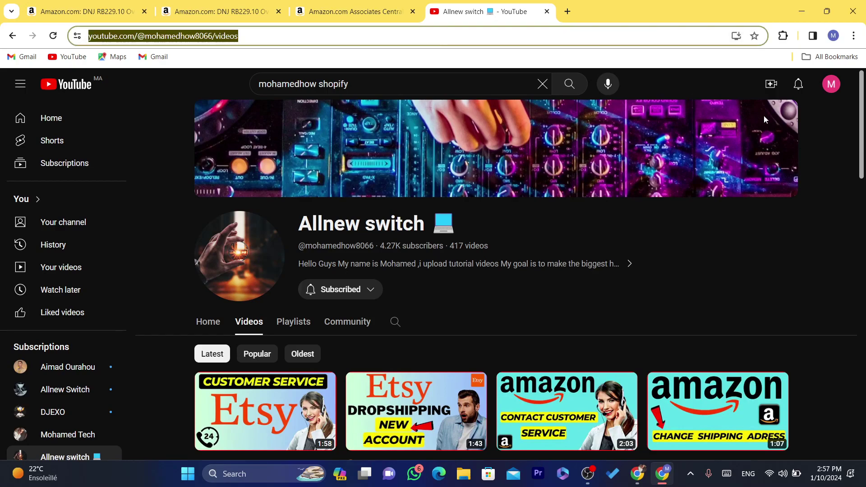
left_click(398, 40)
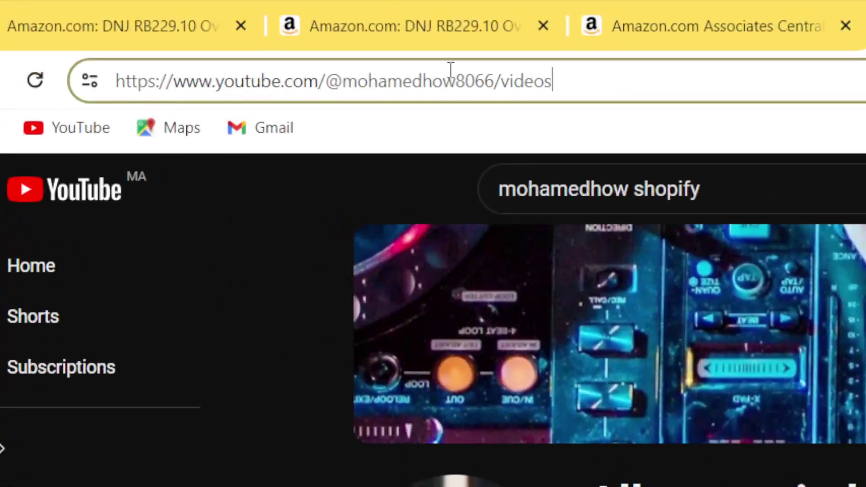
key("ctrl+a")
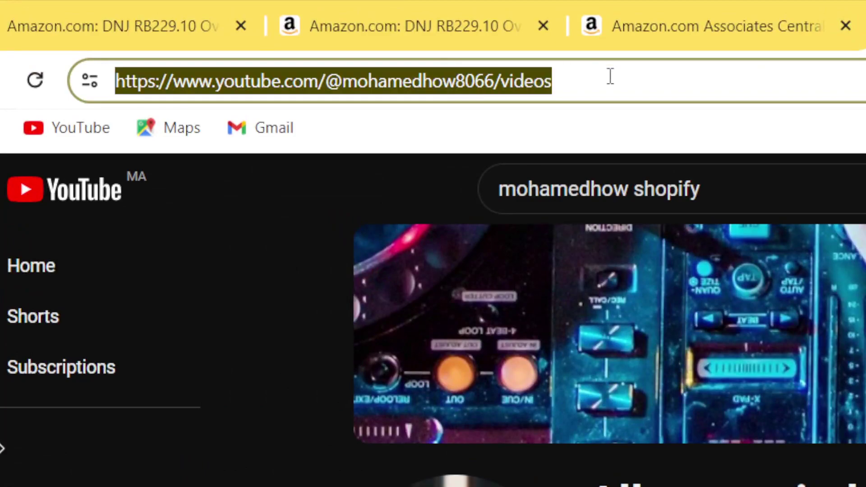
right_click(610, 77)
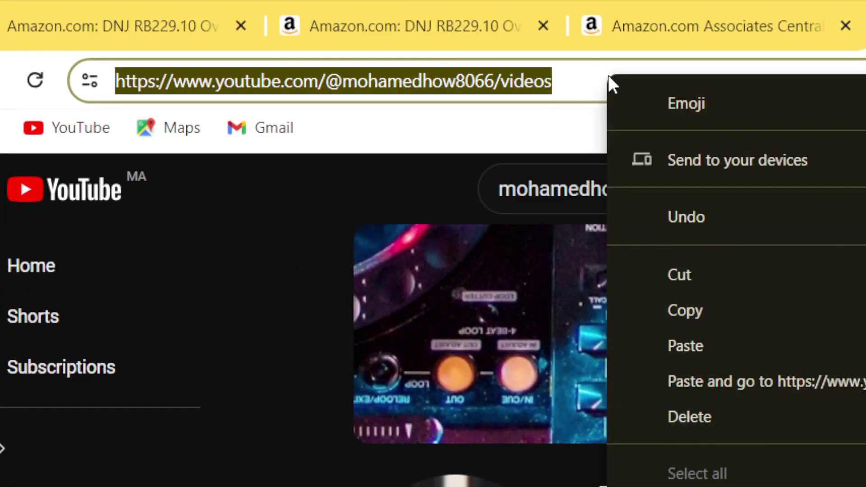
left_click(679, 311)
Return to the Associates sign-up form and add the copied YouTube channel address to the website list.
left_click(717, 9)
triple_click(443, 371)
left_click(443, 371)
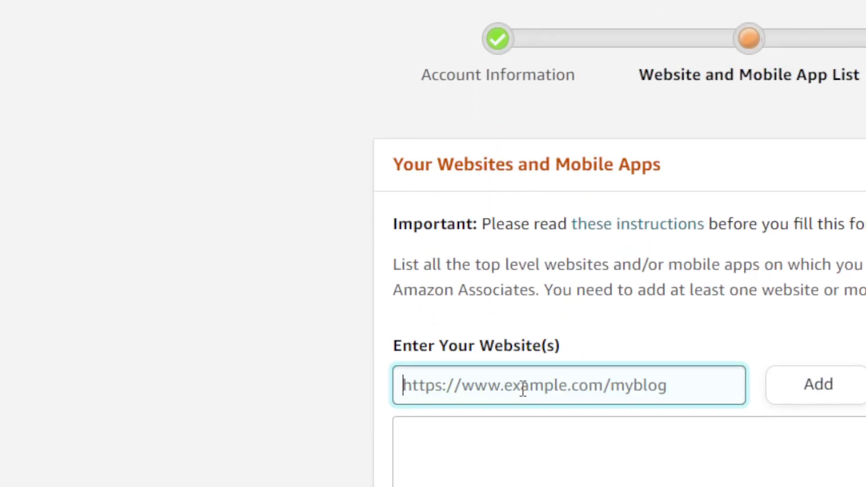
key("ctrl+v")
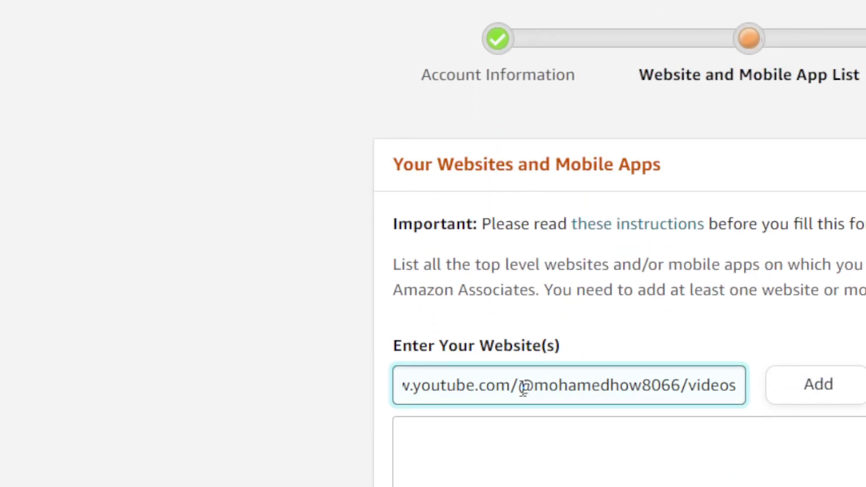
left_click(848, 384)
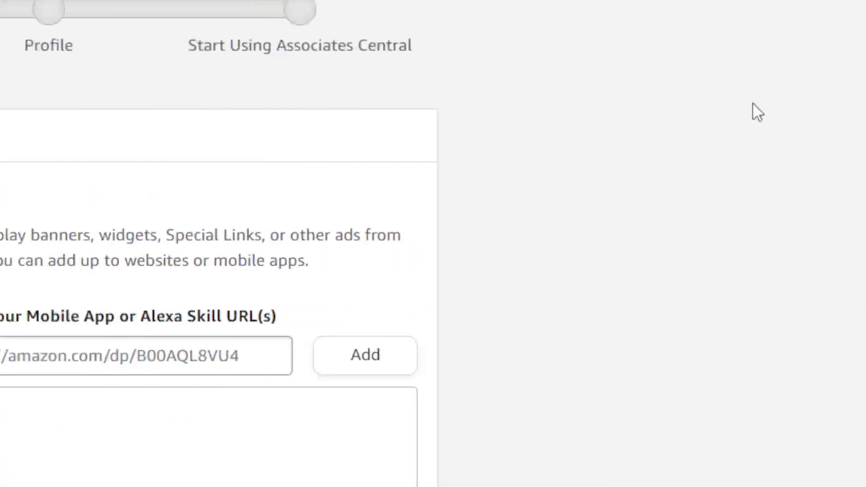
triple_click(78, 331)
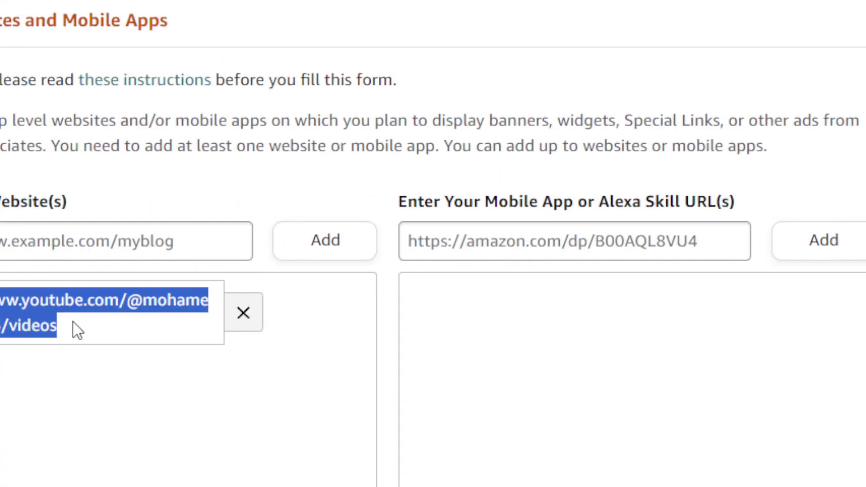
left_click(75, 412)
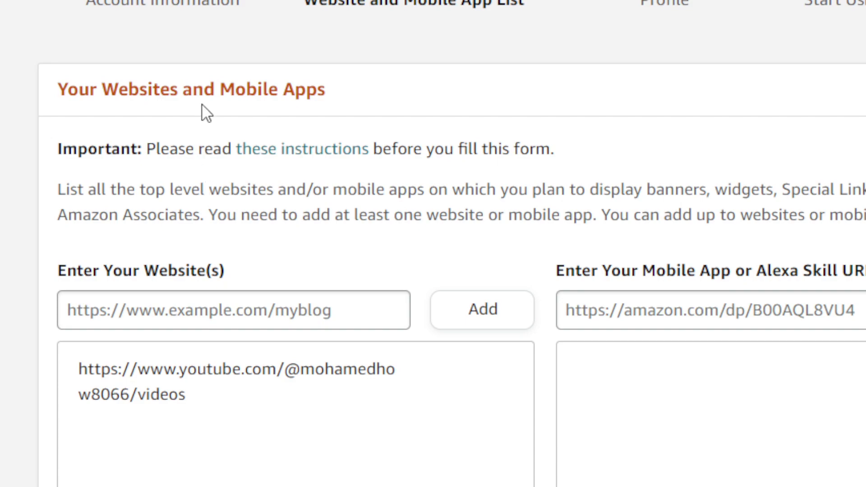
triple_click(229, 150)
left_click(232, 185)
scroll(285, 423, "down", 1)
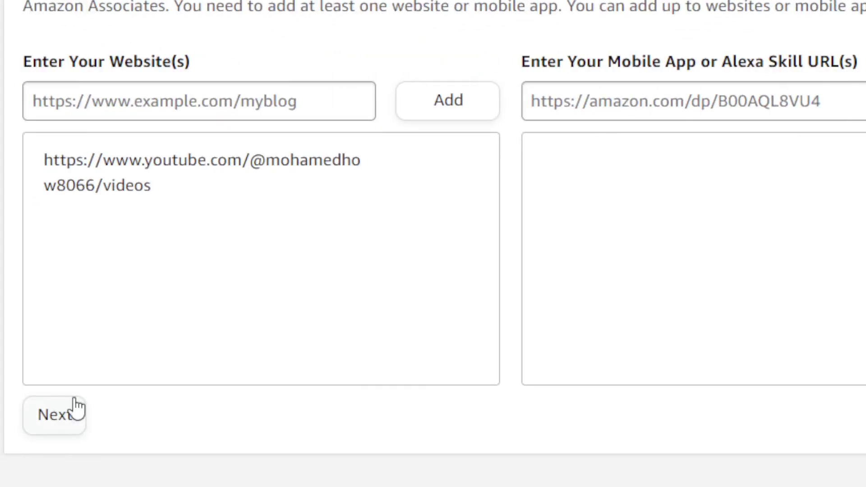
mouse_move(164, 186)
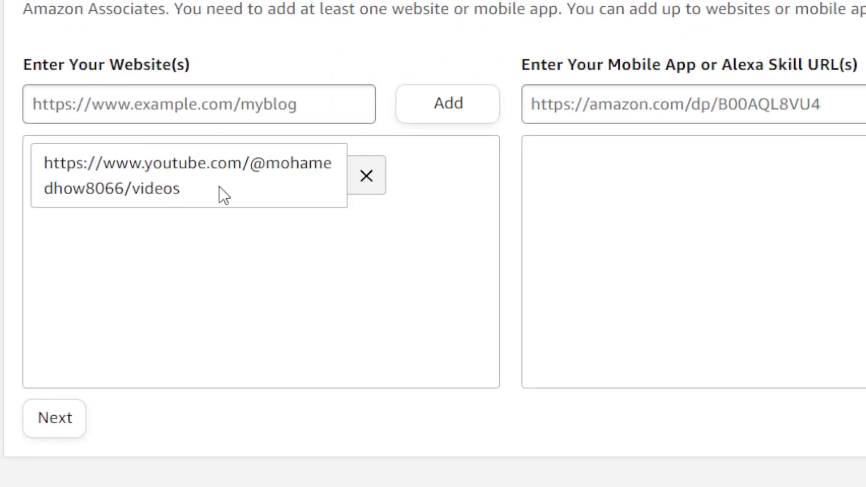
Switch to the Allnew switch YouTube channel and look through the videos listed on its Videos page.
left_click(633, 18)
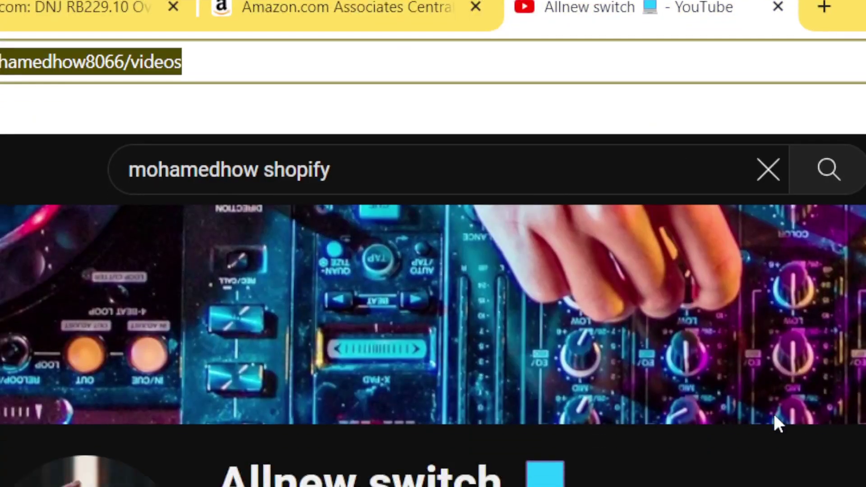
scroll(430, 342, "down", 5)
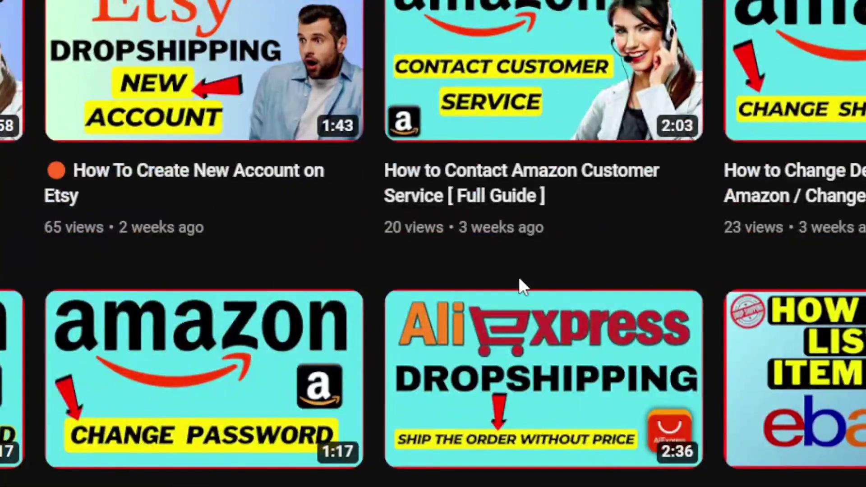
scroll(862, 130, "down", 2)
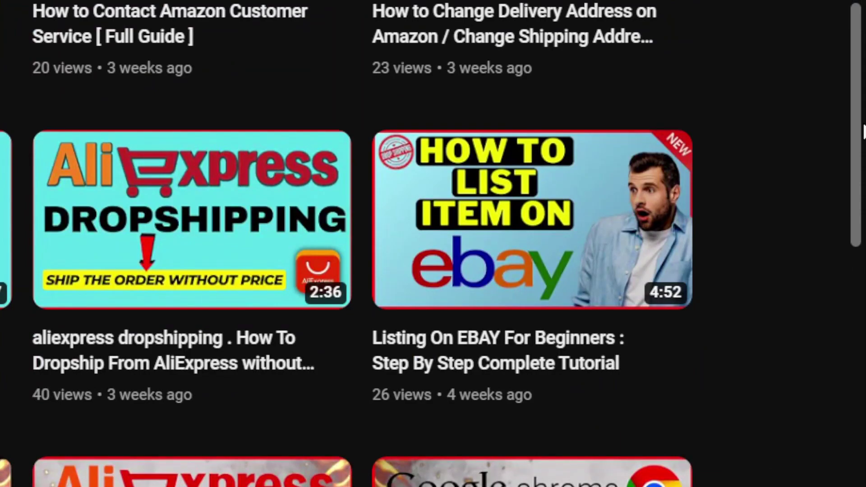
scroll(863, 131, "down", 3)
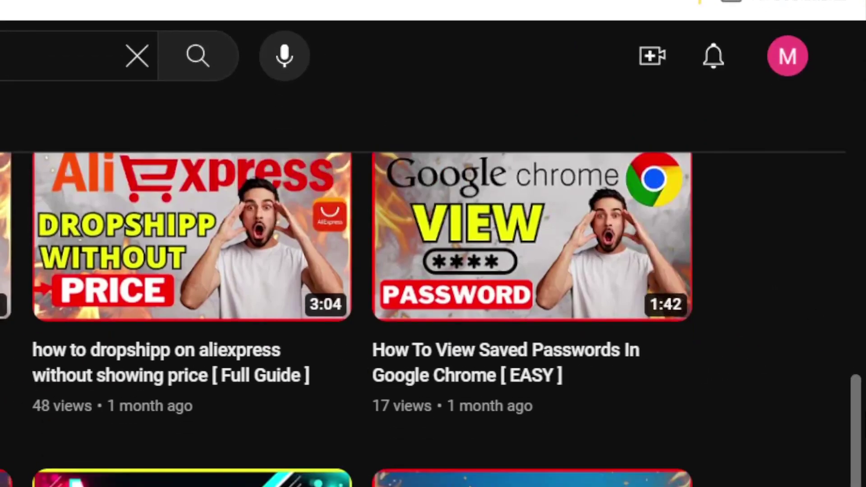
scroll(841, 231, "down", 3)
left_click_drag(841, 219, 864, 227)
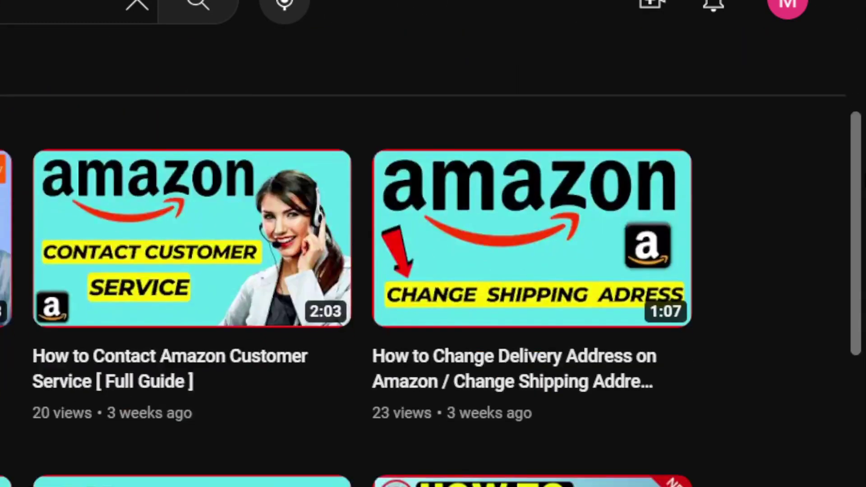
scroll(360, 270, "down", 5)
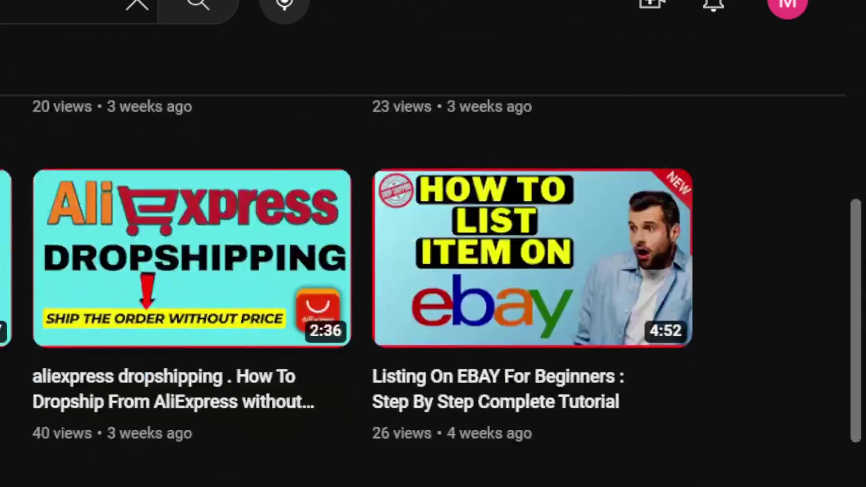
scroll(798, 18, "up", 10)
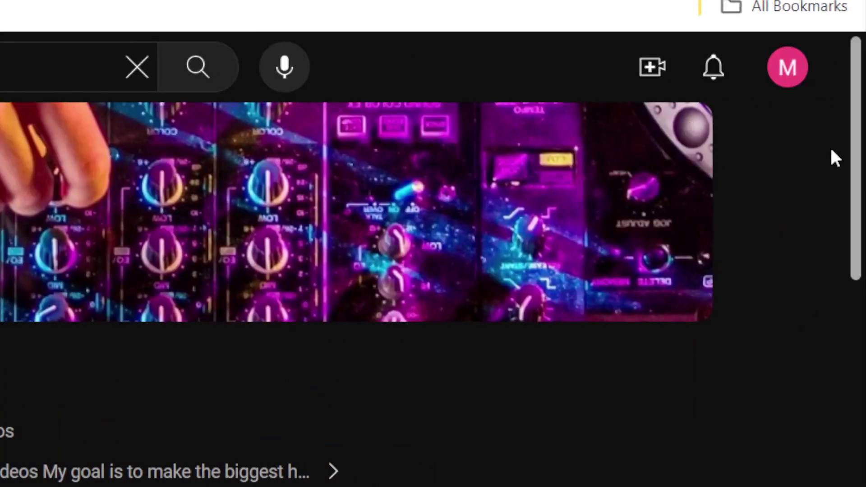
scroll(72, 245, "down", 5)
Return to the Associates sign-up form and read the requirements for listing websites and mobile apps.
left_click(103, 11)
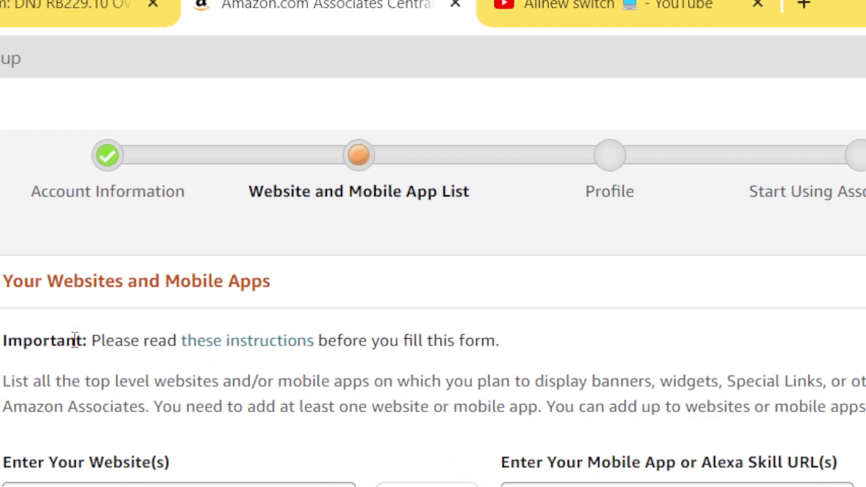
left_click_drag(2, 381, 843, 443)
left_click(784, 415)
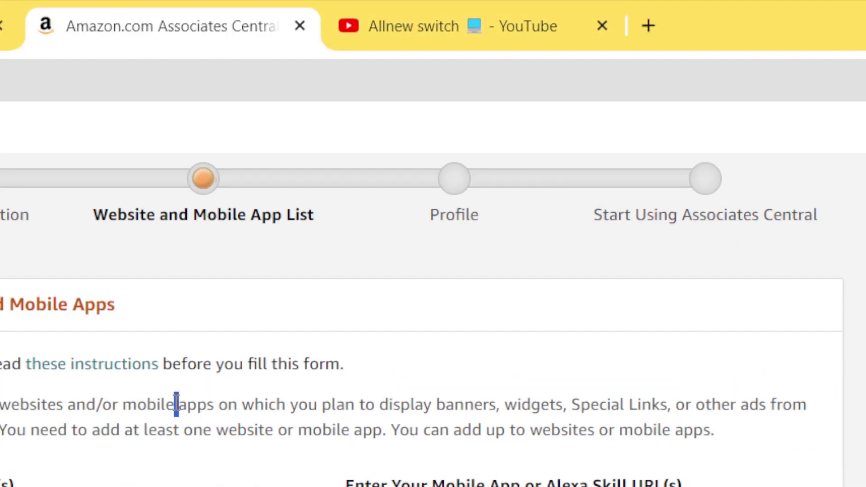
triple_click(176, 404)
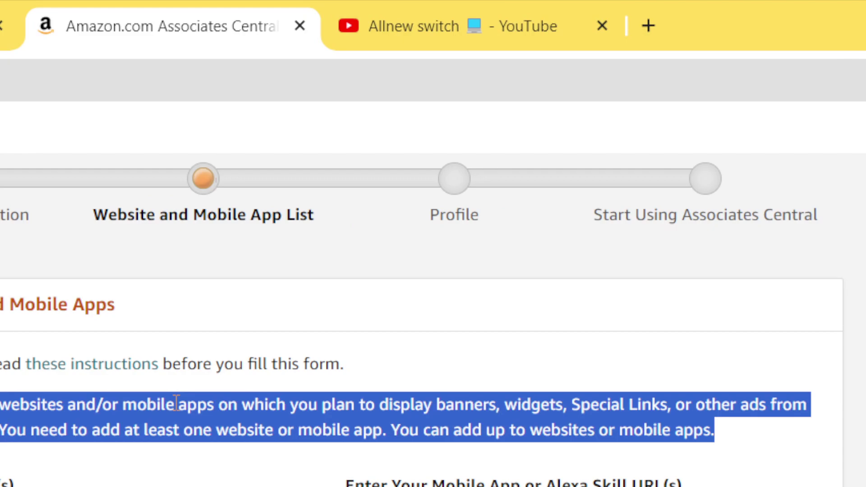
left_click(199, 418)
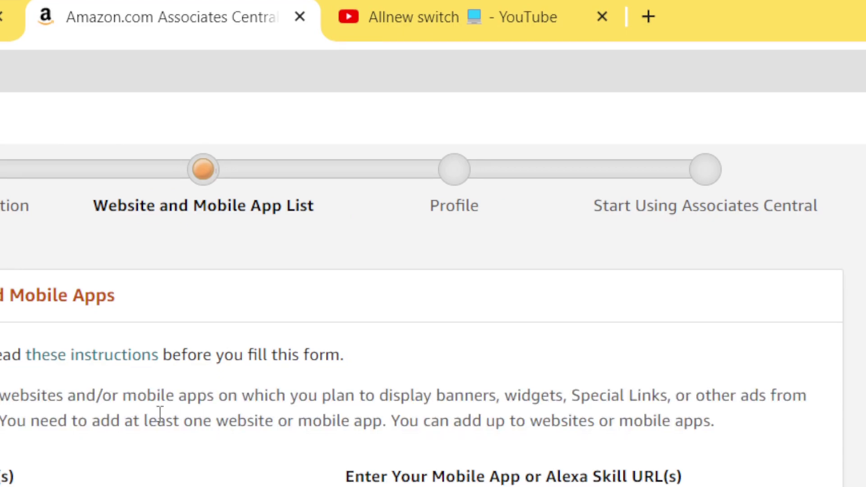
triple_click(160, 413)
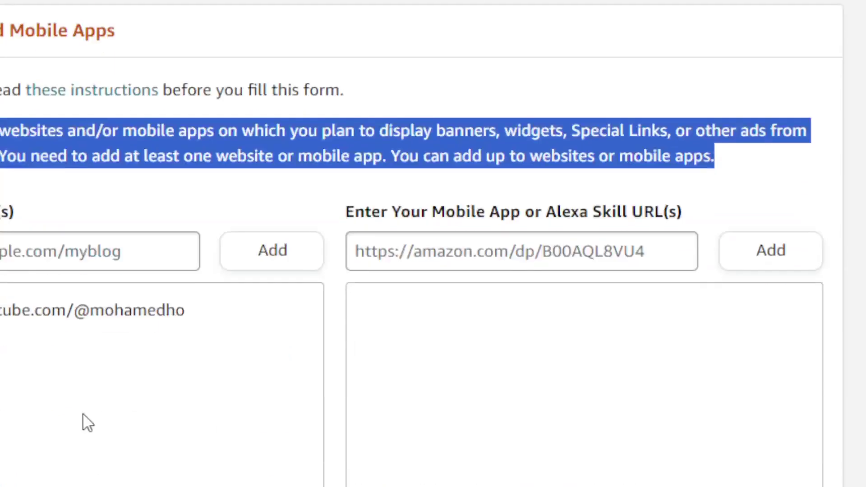
left_click(87, 423)
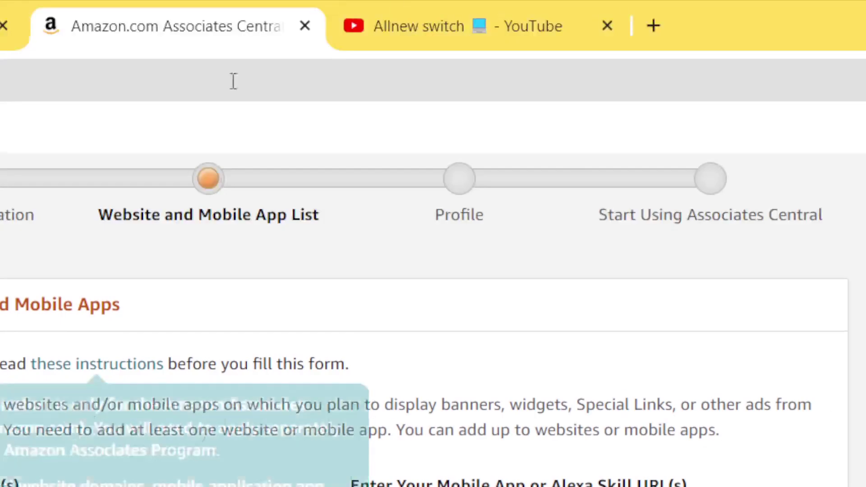
left_click(394, 9)
mouse_move(344, 353)
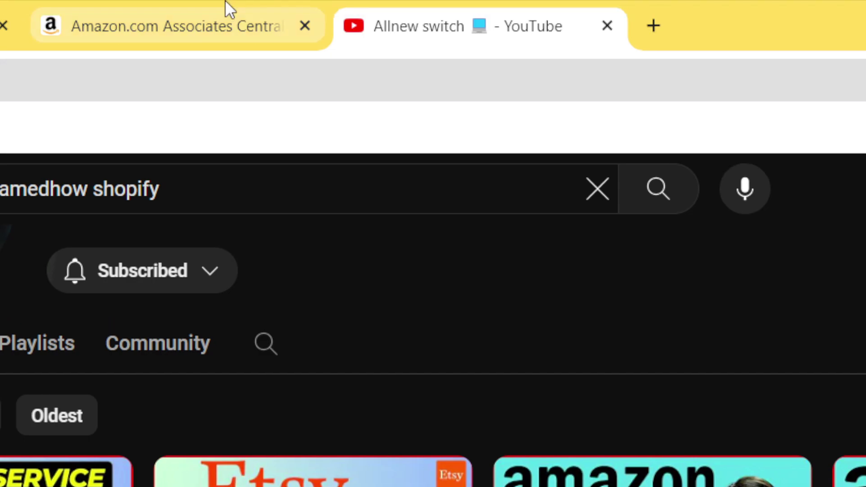
left_click(228, 3)
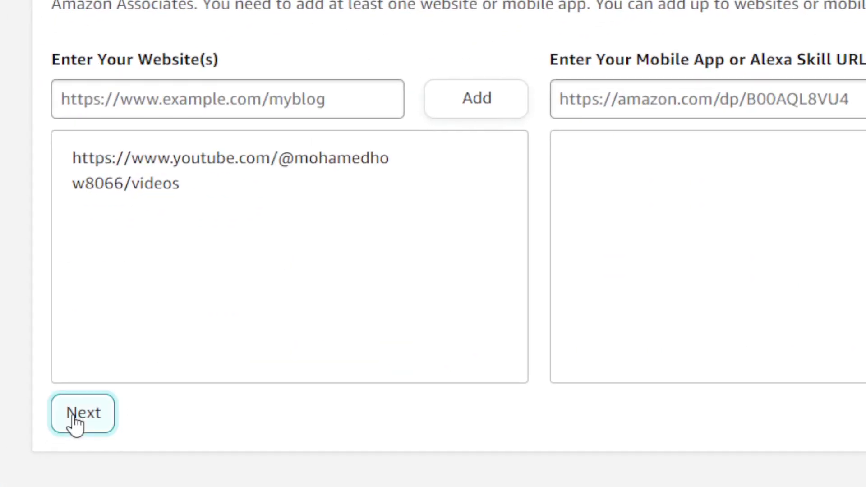
Submit the website list and answer No to whether any listed traffic sources are directed primarily at children under 13.
left_click(72, 421)
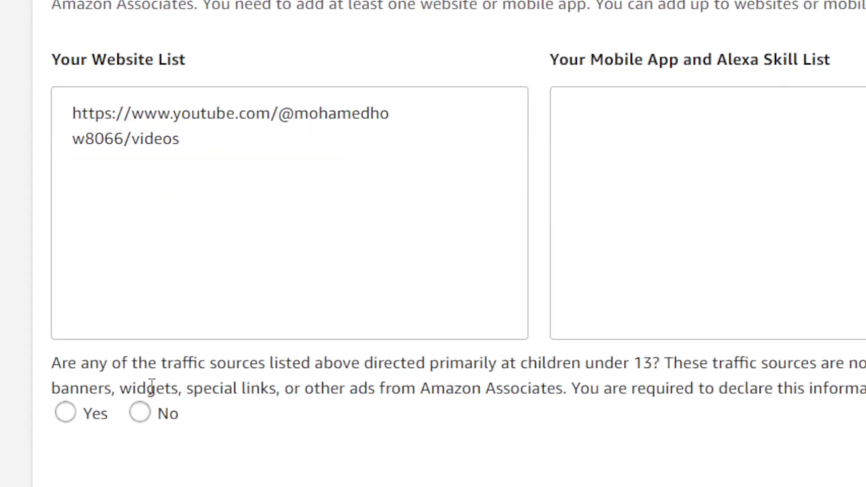
left_click_drag(72, 362, 164, 363)
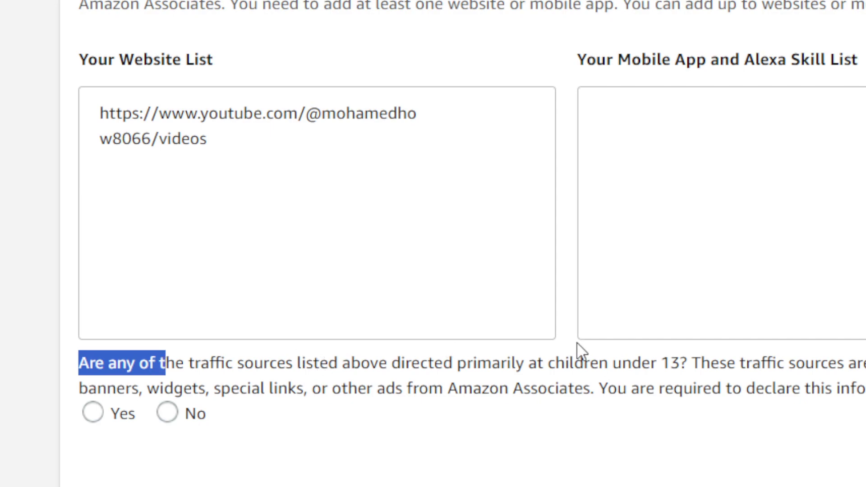
left_click_drag(651, 367, 690, 367)
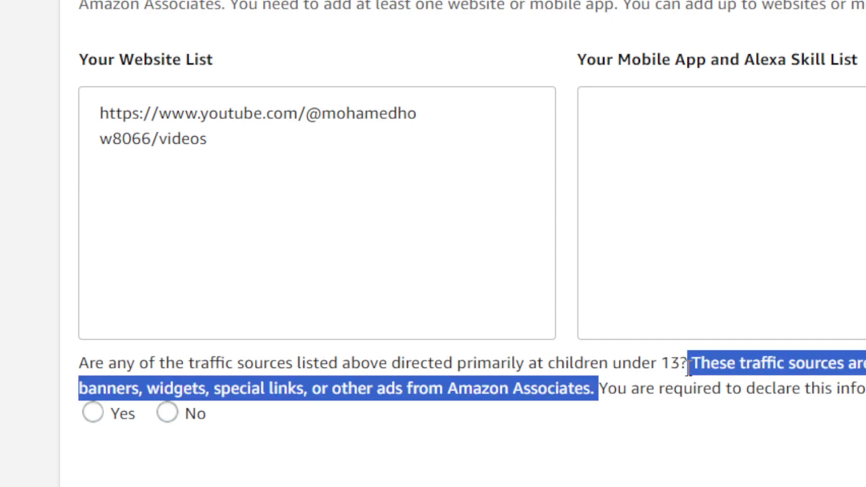
scroll(137, 415, "down", 1)
left_click(183, 389)
scroll(137, 419, "down", 2)
left_click(137, 420)
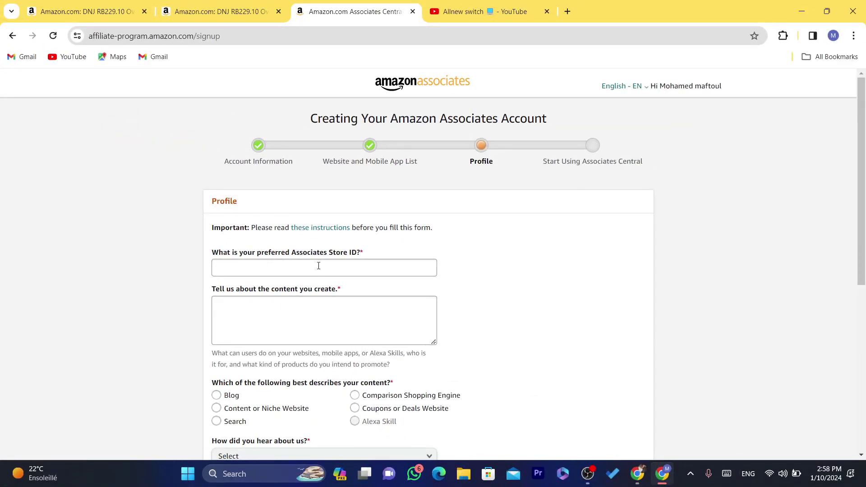
left_click(319, 268)
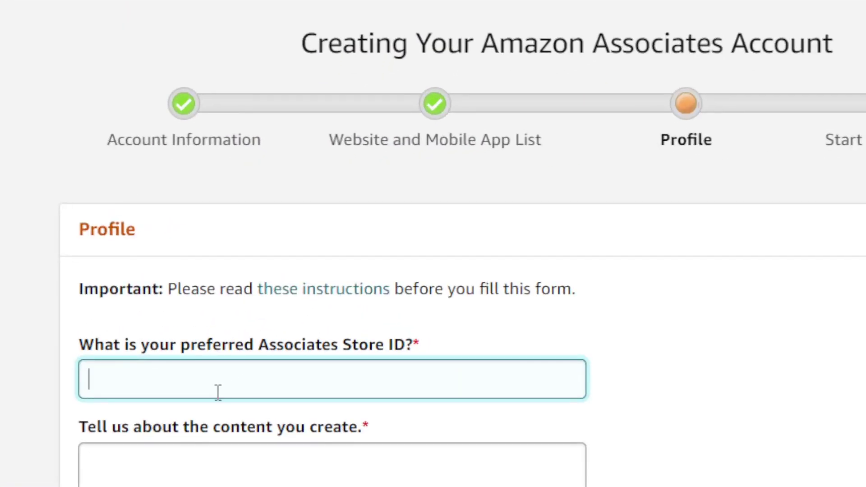
left_click(168, 482)
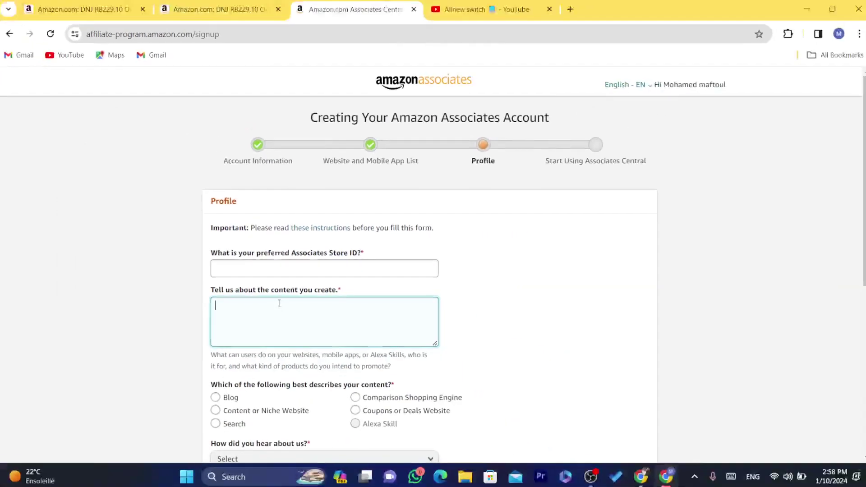
key("ctrl+Tab")
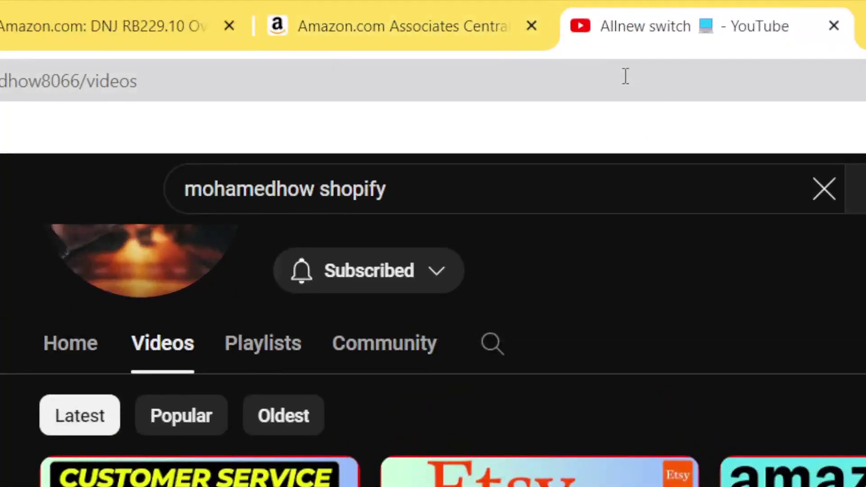
left_click(454, 35)
left_click(360, 3)
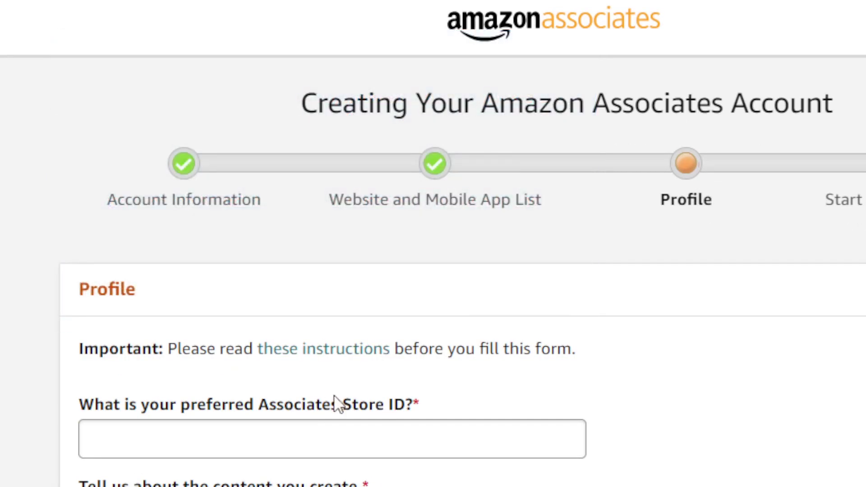
Describe the created content in the profile as "i make videos bout making money online".
left_click(275, 486)
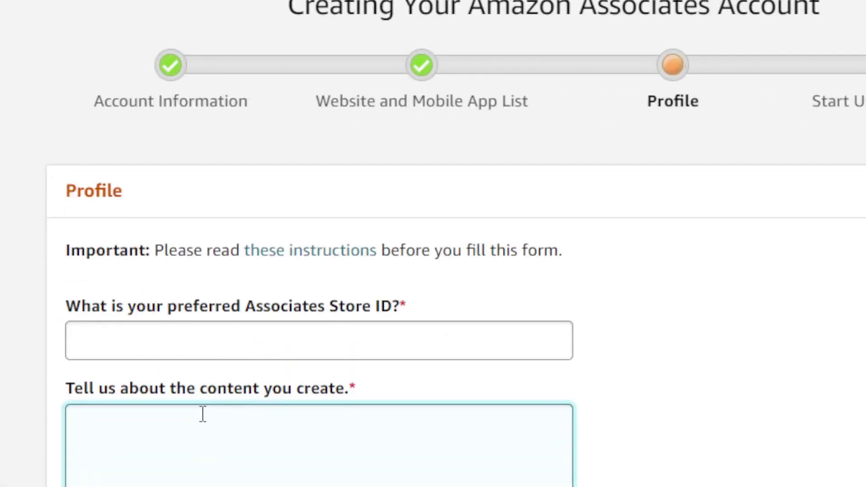
type("i make video")
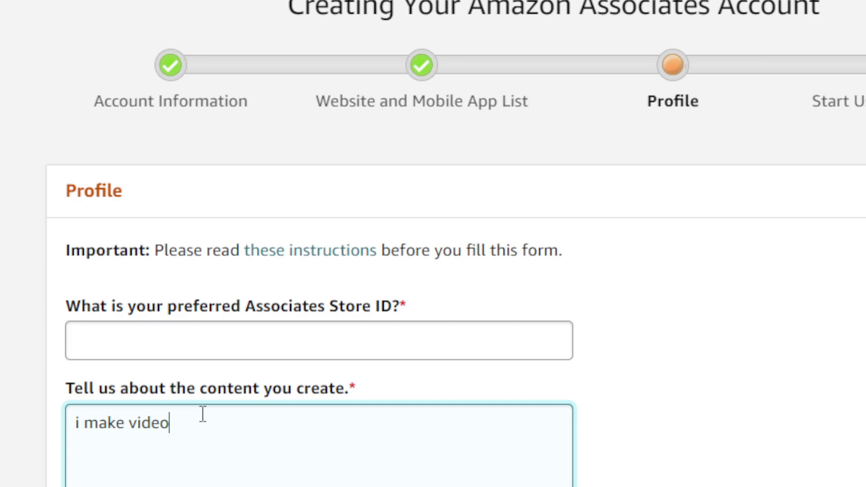
type("s bout making money online")
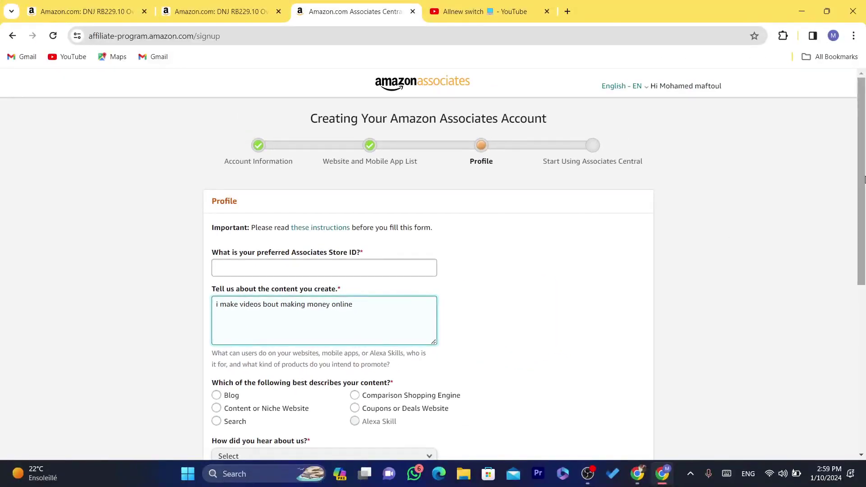
Choose Search as the best description of the content and Blog Post as how the program was heard about.
scroll(397, 298, "down", 3)
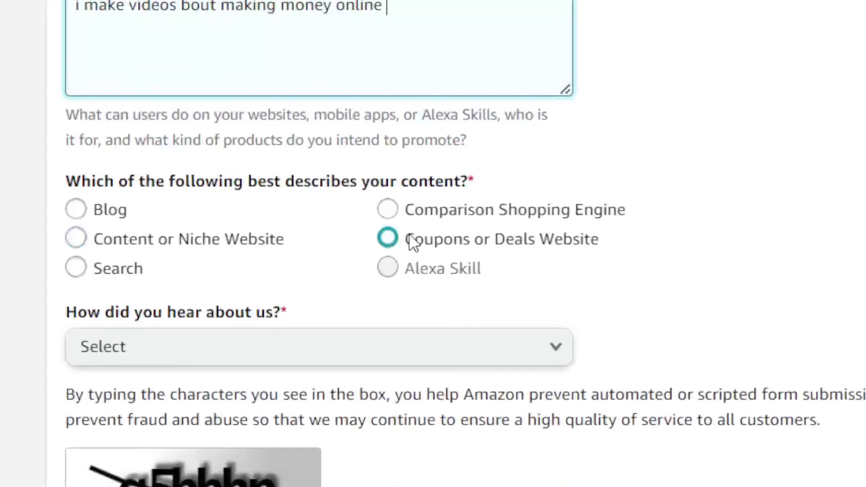
left_click(135, 272)
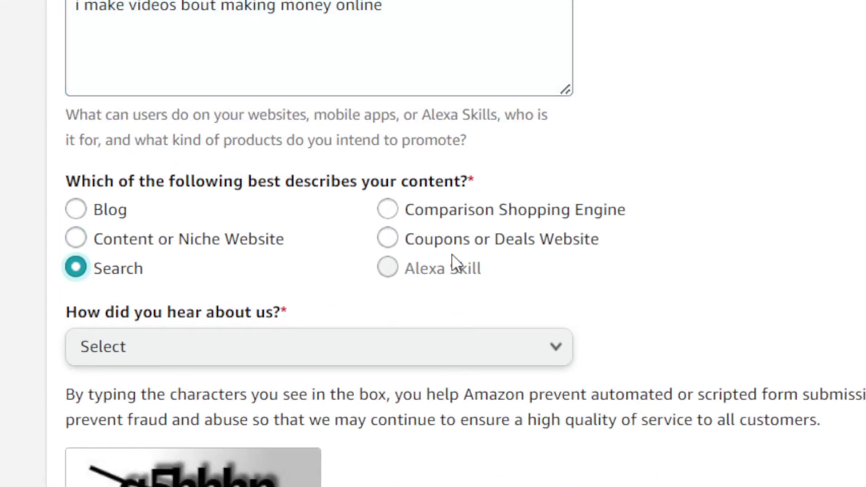
left_click(159, 357)
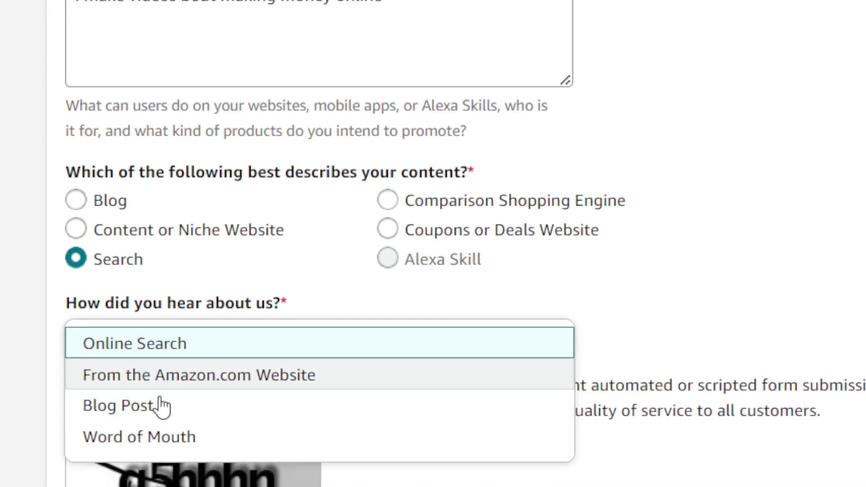
left_click(165, 436)
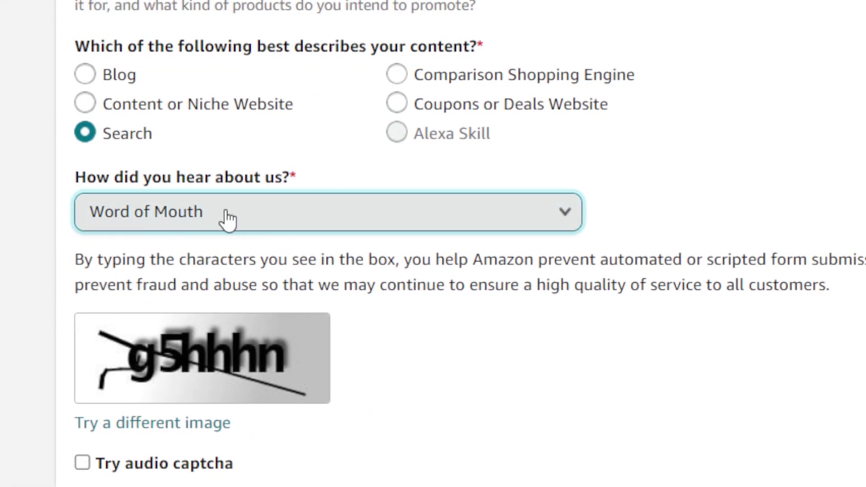
left_click(263, 213)
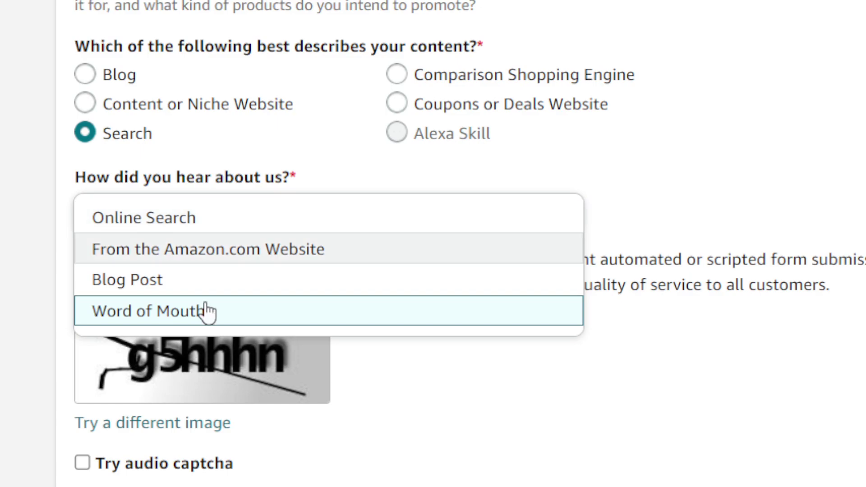
left_click(141, 280)
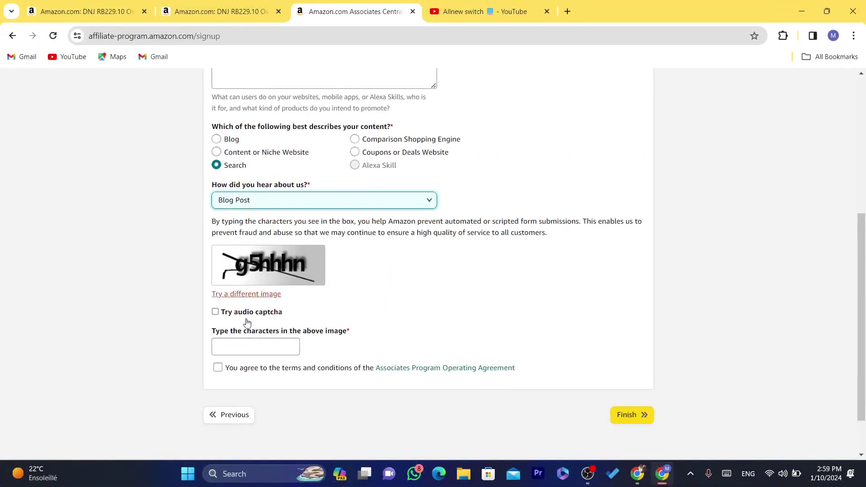
Enter the captcha characters from the image and accept the Associates Program Operating Agreement terms.
left_click(253, 346)
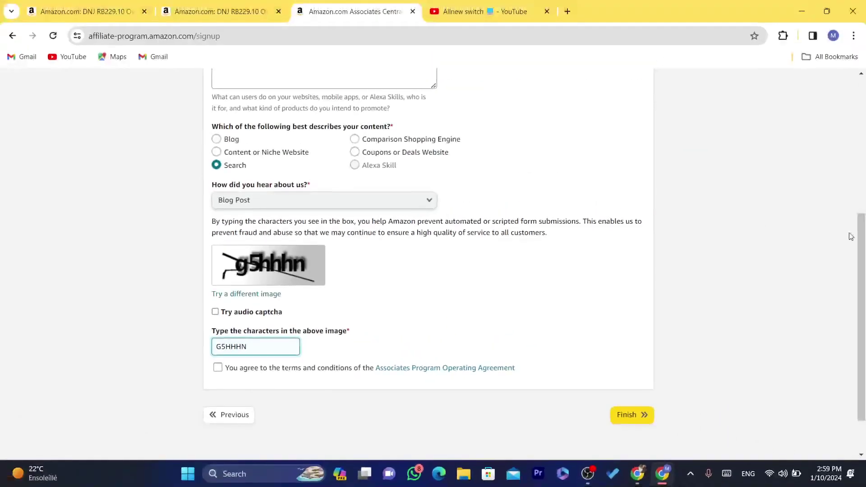
scroll(849, 207, "up", 3)
left_click_drag(848, 207, 623, 249)
scroll(619, 251, "down", 3)
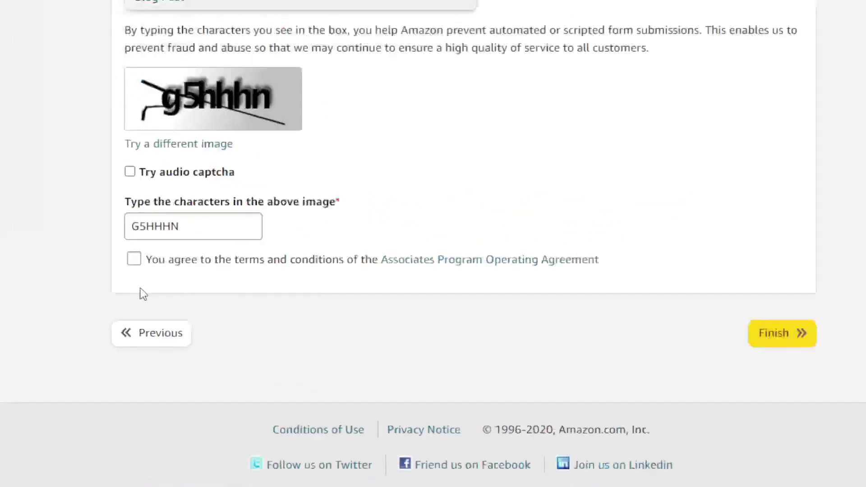
left_click(218, 312)
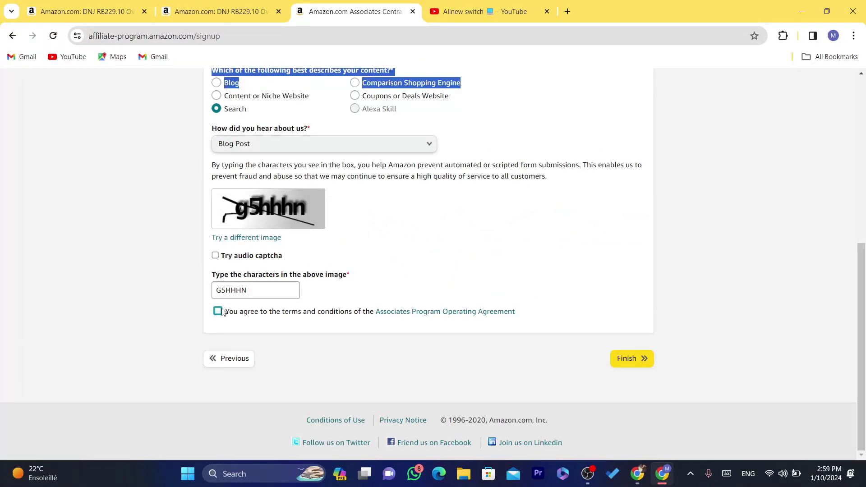